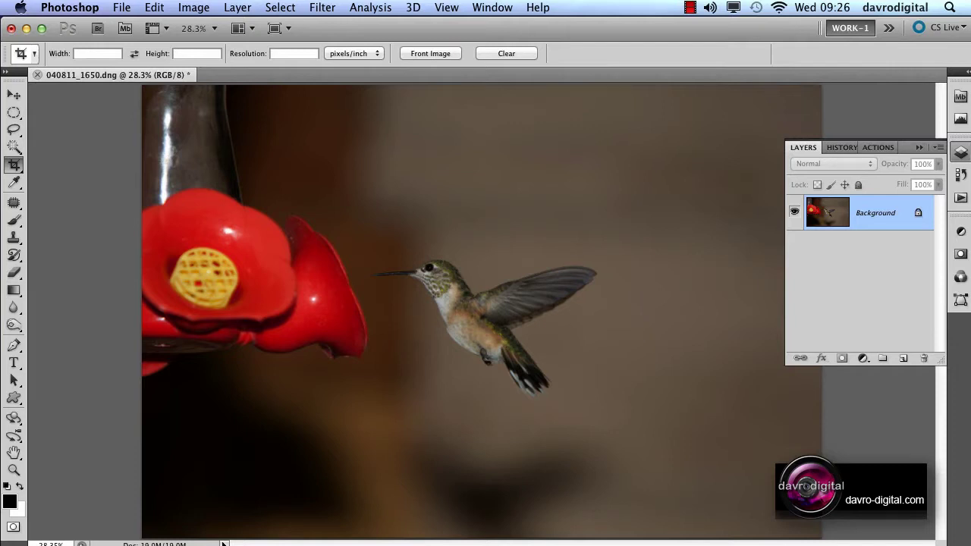
Zoom in to inspect the hummingbird closely, then fit the whole photo back on screen.
key(super+space)
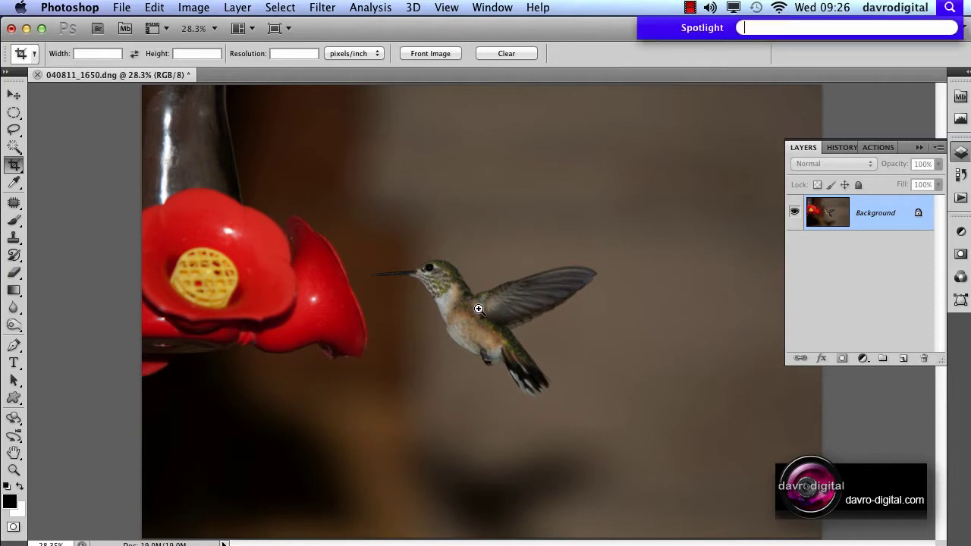
drag(475, 306, 560, 425)
drag(634, 423, 787, 384)
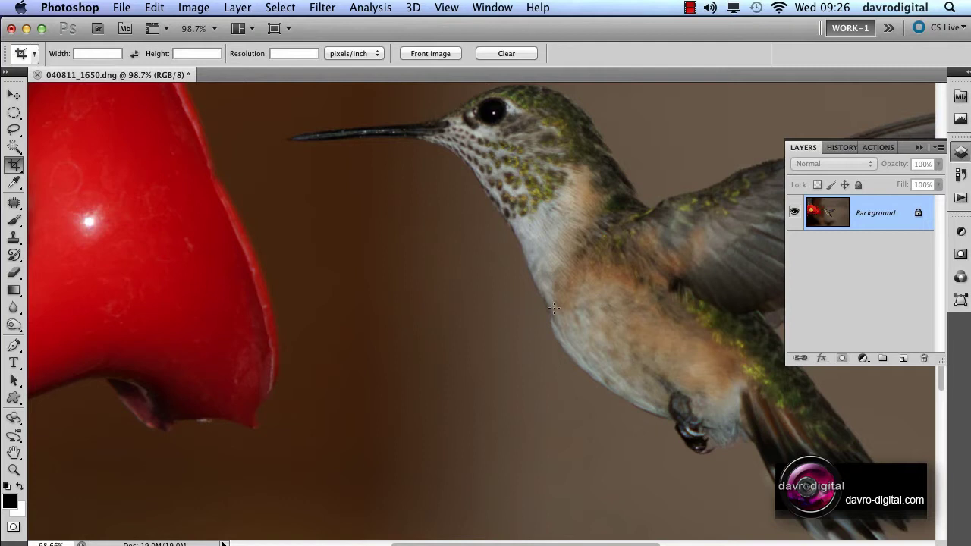
key(super+0)
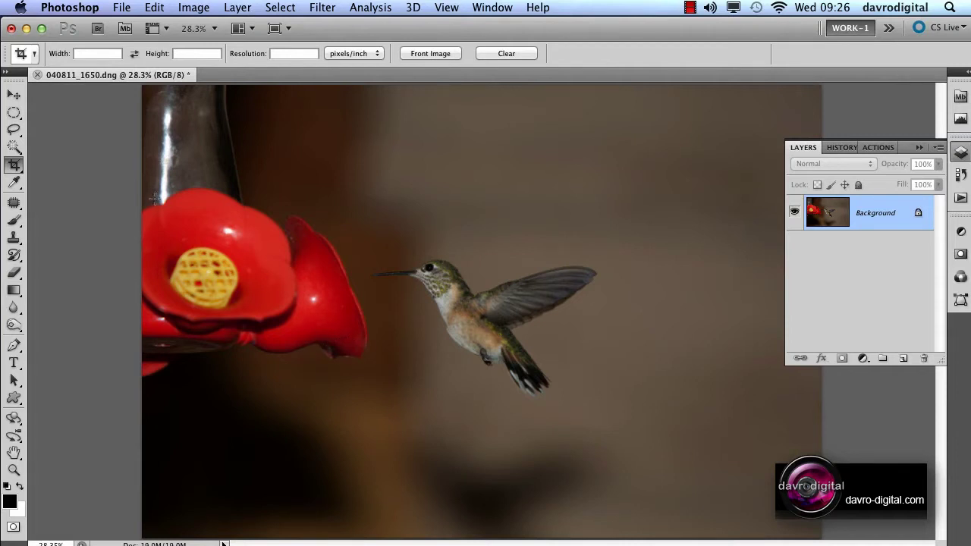
Draw a loose Lasso loop around the whole hummingbird, past the tail and wing tip.
click(15, 132)
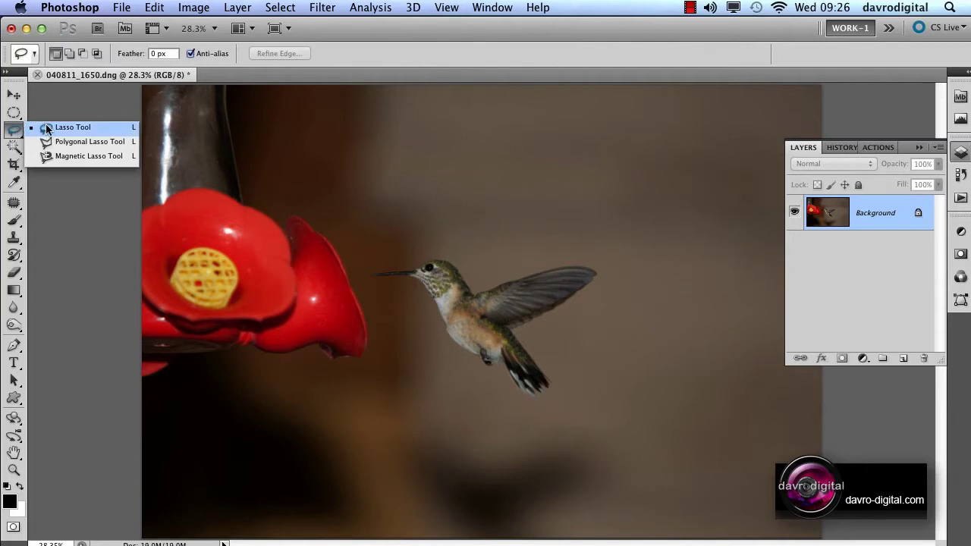
click(47, 128)
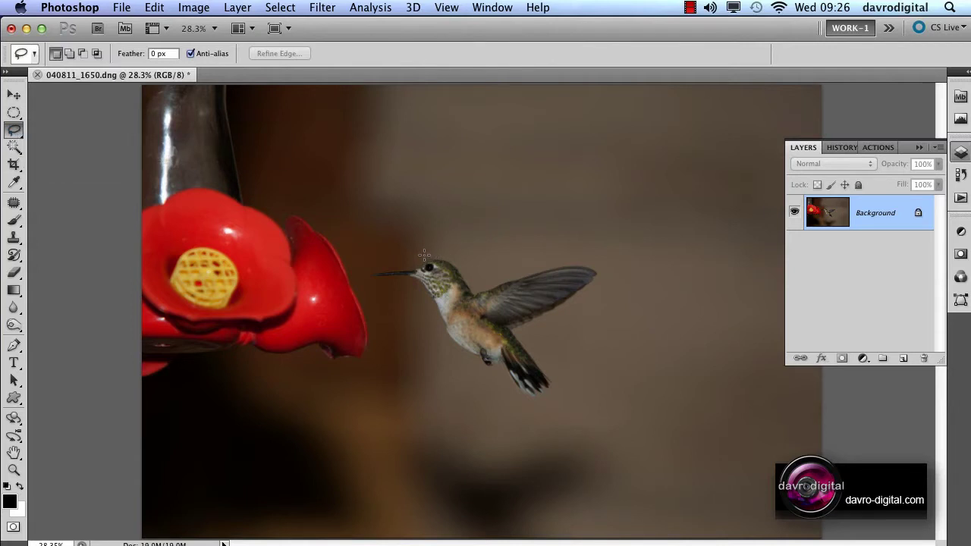
mouse_move(408, 260)
mouse_down()
mouse_move(364, 278)
mouse_move(423, 293)
mouse_up()
drag(503, 387, 516, 396)
drag(524, 327, 552, 316)
drag(425, 253, 423, 255)
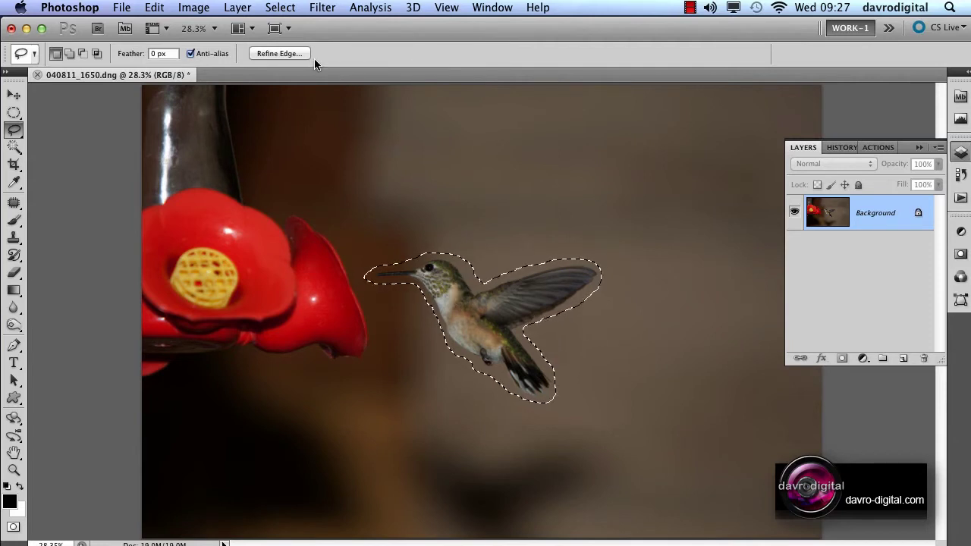
click(275, 9)
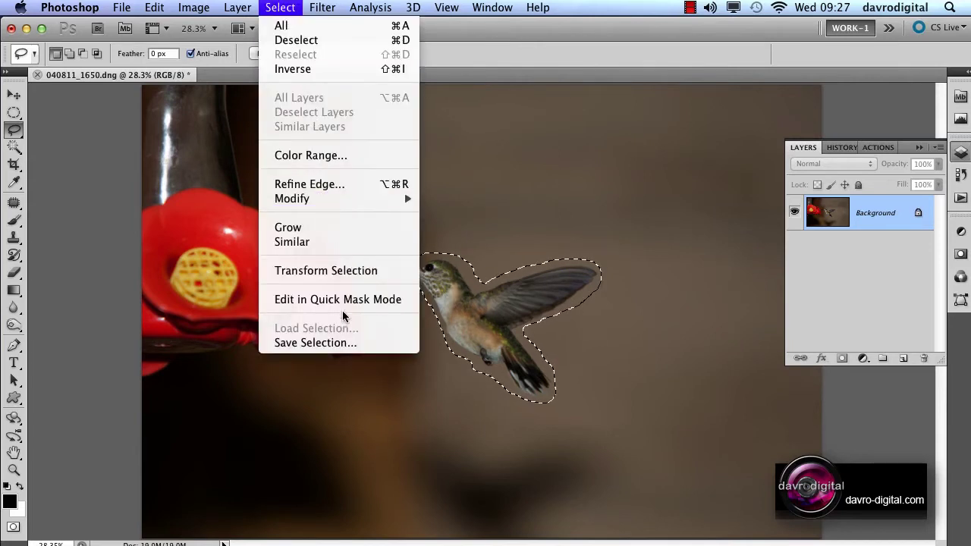
Save the current hummingbird selection as a channel named 'bird'.
click(311, 342)
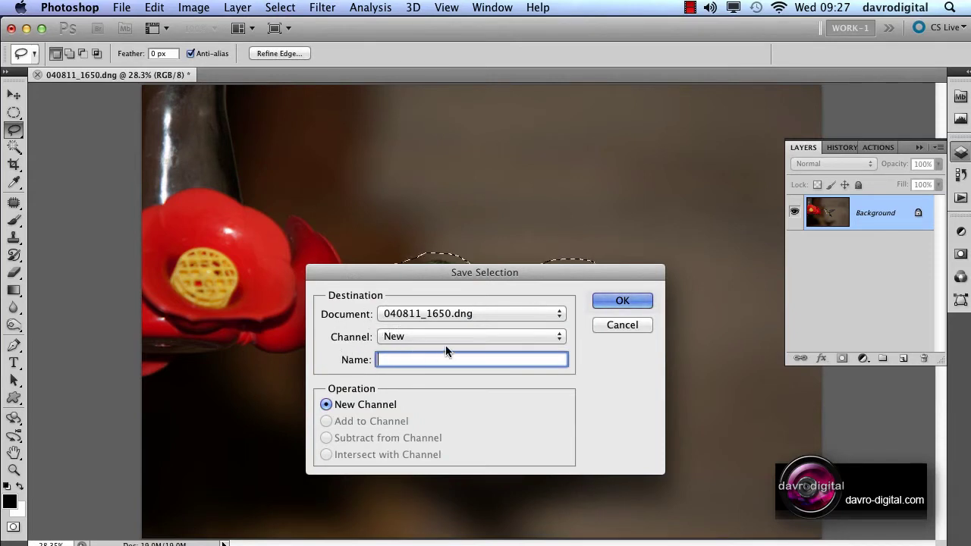
text(bird)
key(Return)
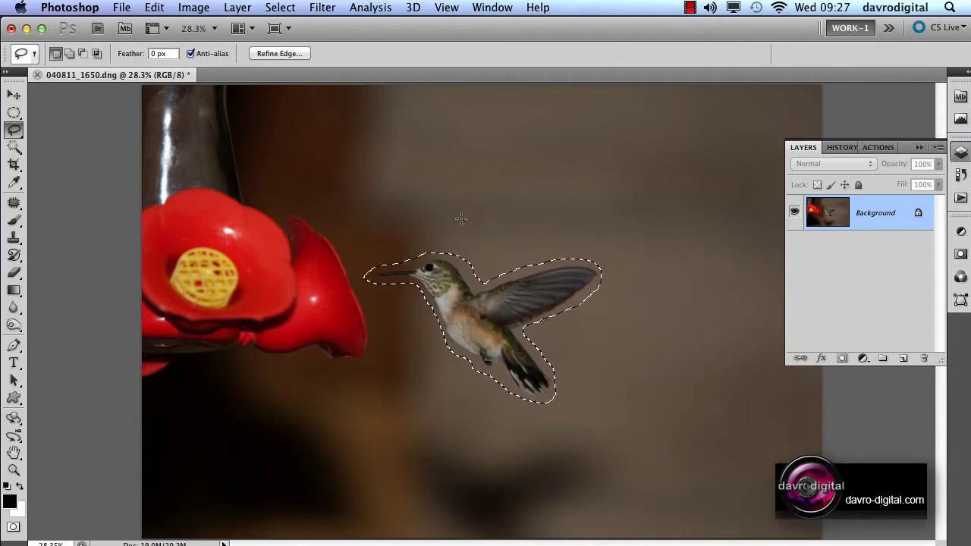
Switch to the Patch Tool and set Patch to Destination.
click(14, 202)
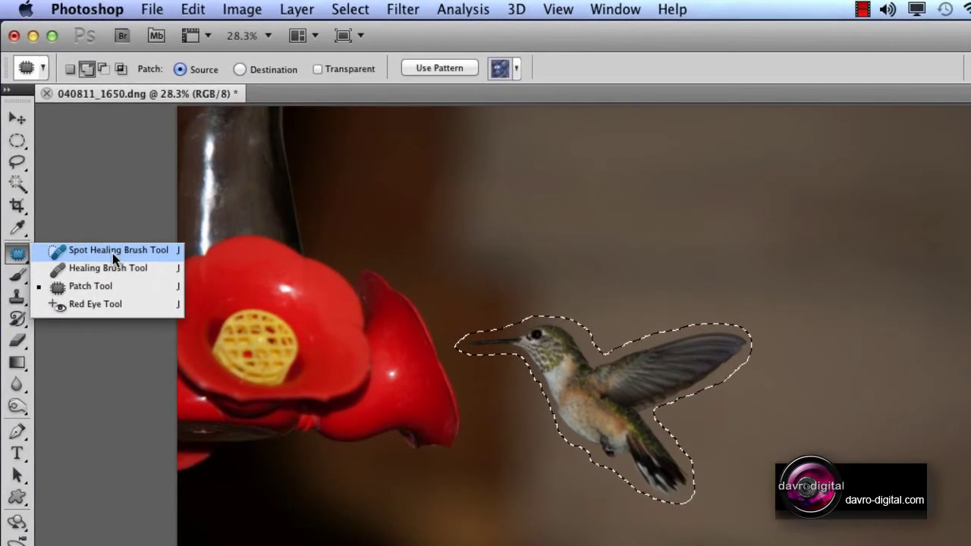
click(127, 292)
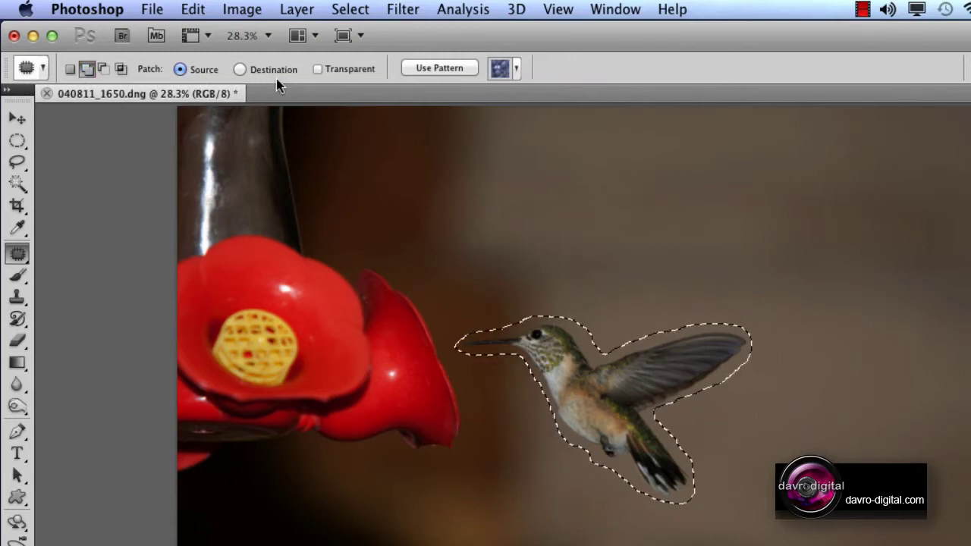
click(239, 69)
With Transparent on, patch a copy of the bird up and right, then deselect.
click(317, 69)
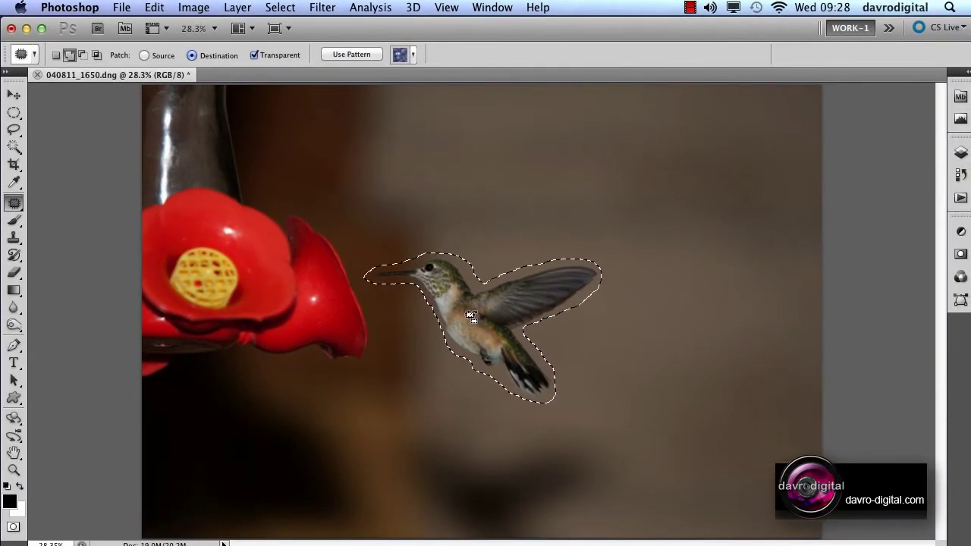
drag(508, 313, 672, 239)
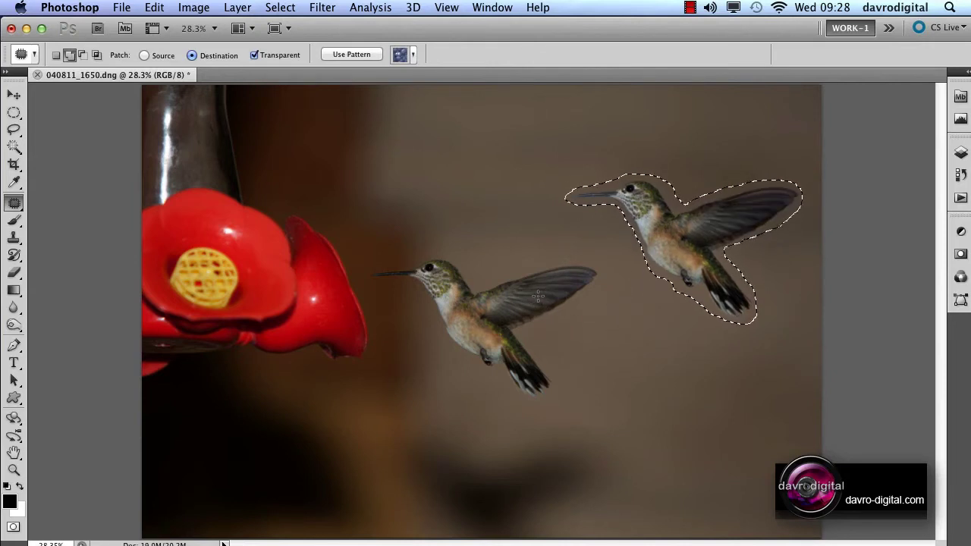
key(super+d)
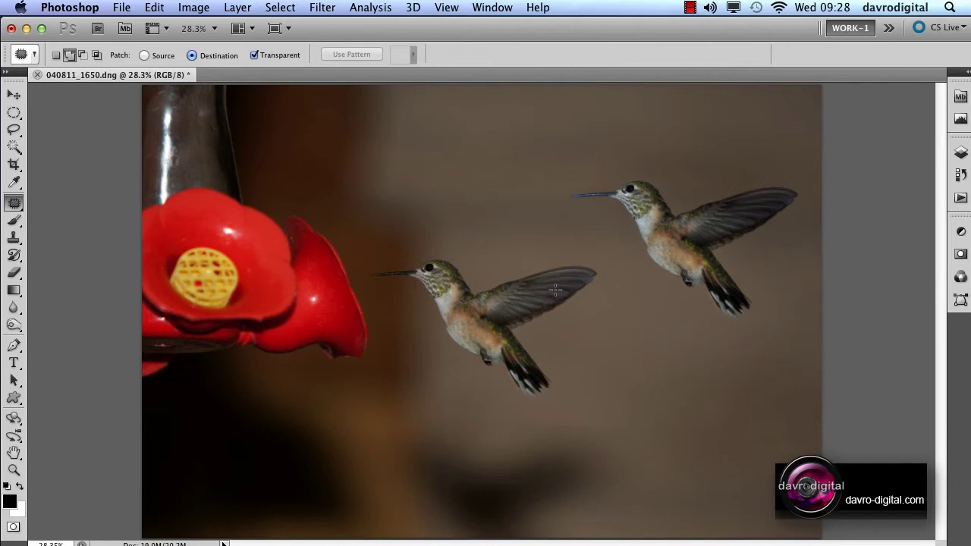
Outline the dark shadow below the birds and patch it beneath the right-hand bird, then deselect.
click(15, 130)
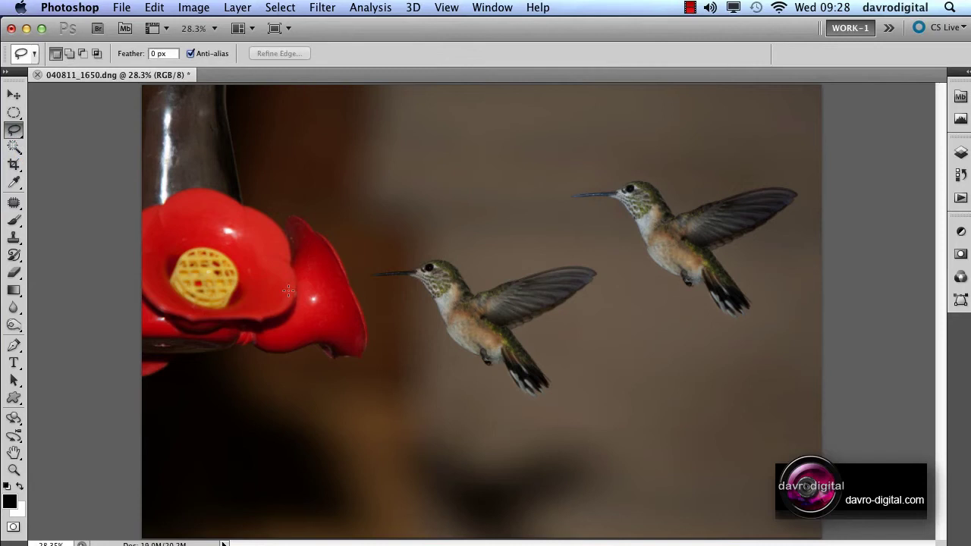
click(15, 203)
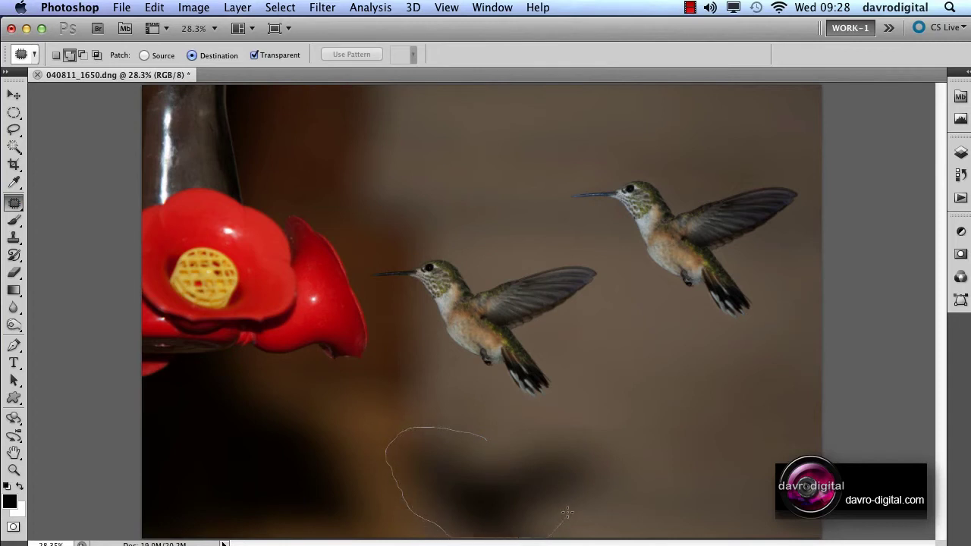
drag(612, 495, 623, 479)
drag(474, 442, 483, 441)
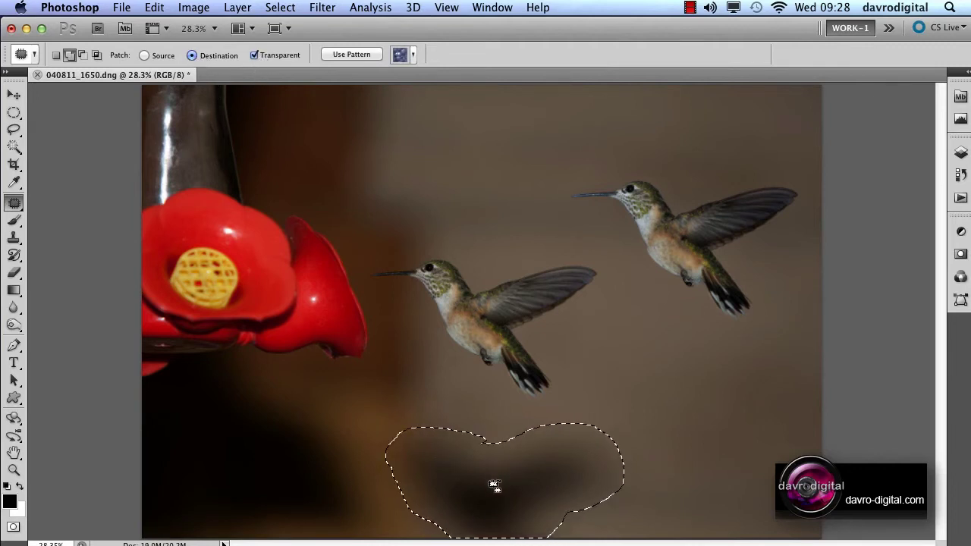
drag(498, 481, 683, 412)
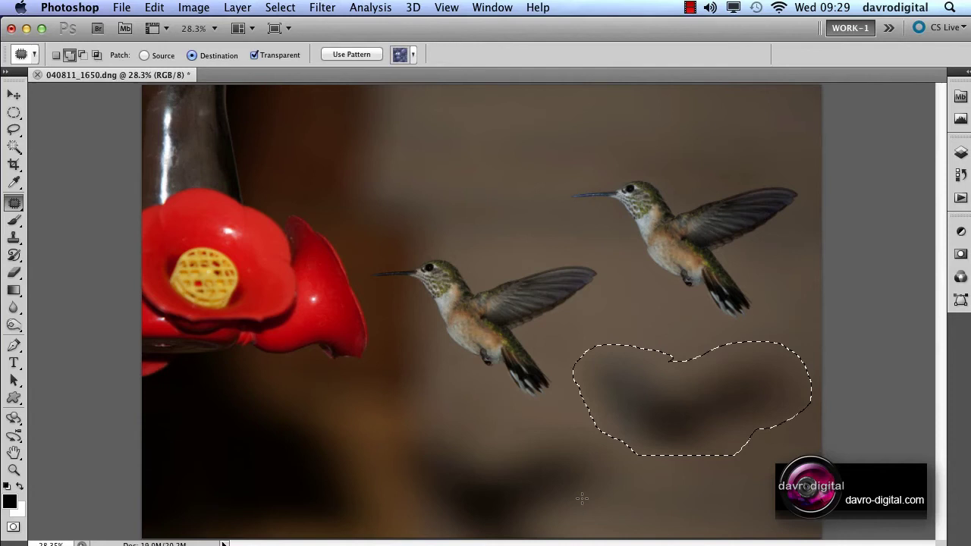
key(super+d)
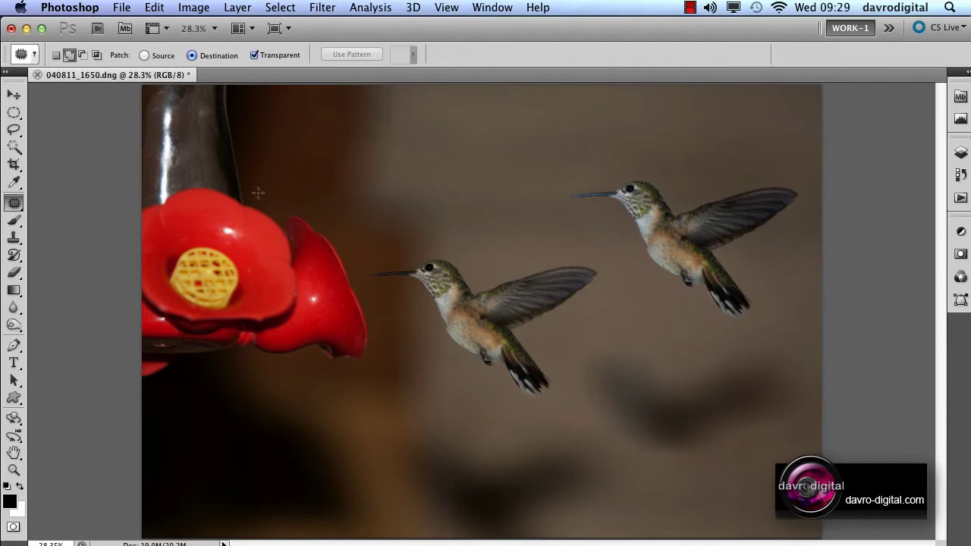
Load the saved 'bird' channel as the selection around the original hummingbird.
click(279, 10)
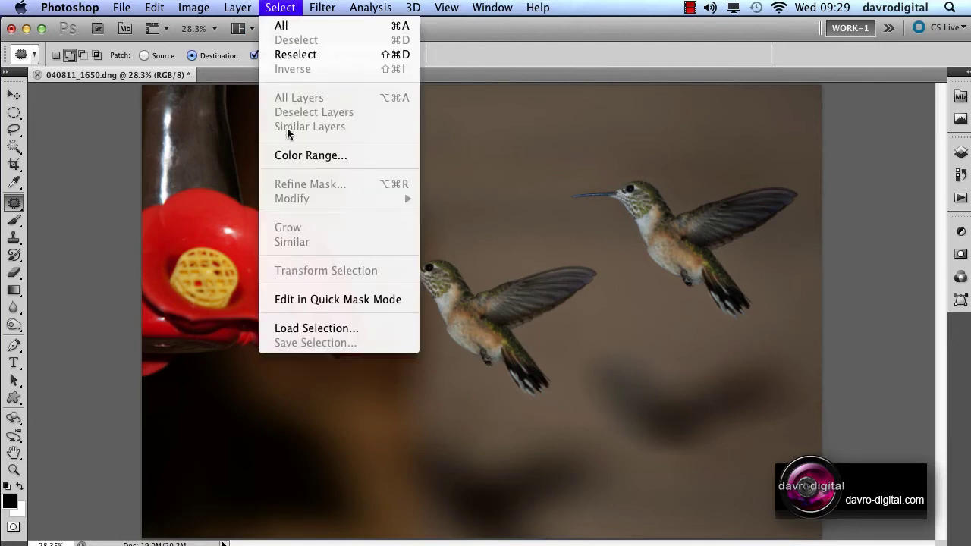
click(331, 326)
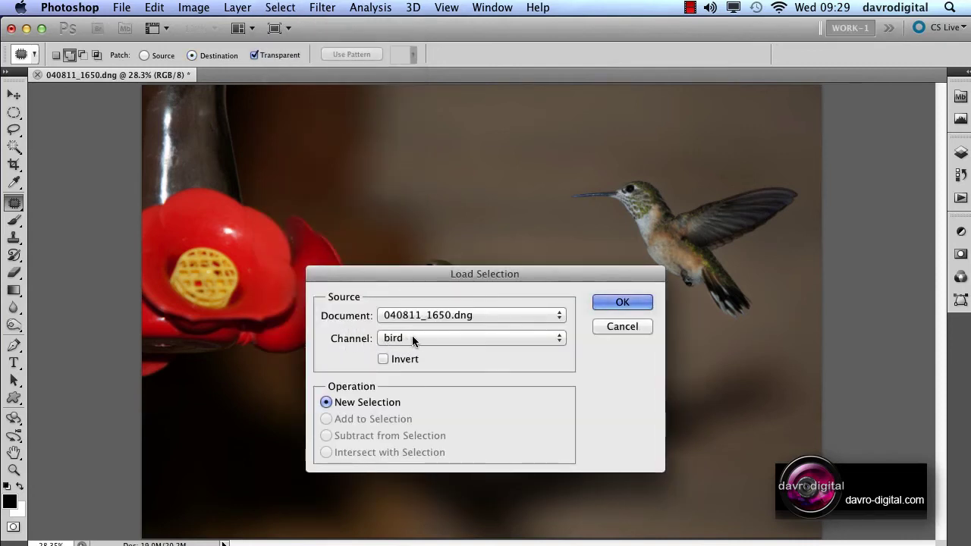
click(622, 304)
drag(672, 225, 472, 304)
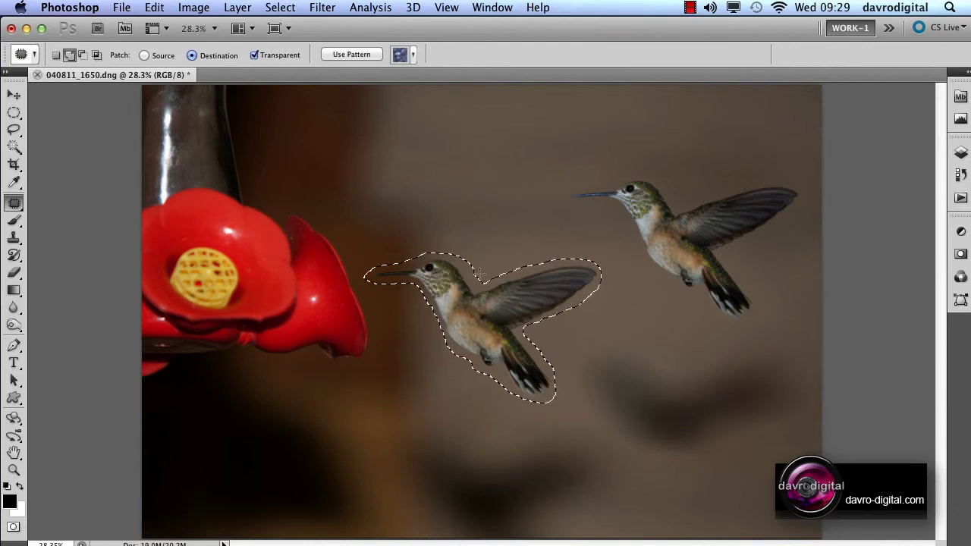
With Transparent off and Patch set to Source, fill the original bird with background, then deselect.
click(254, 55)
click(144, 55)
drag(474, 316, 452, 184)
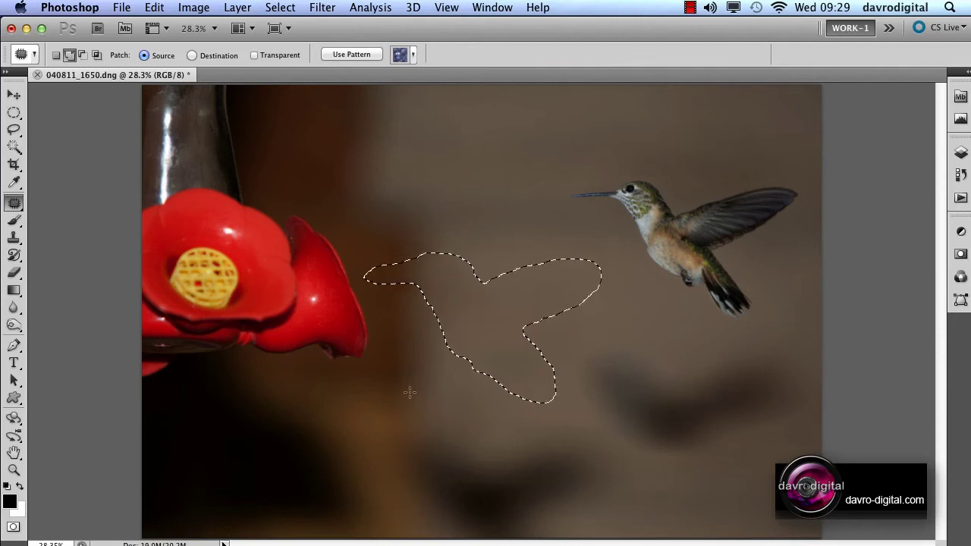
key(super+d)
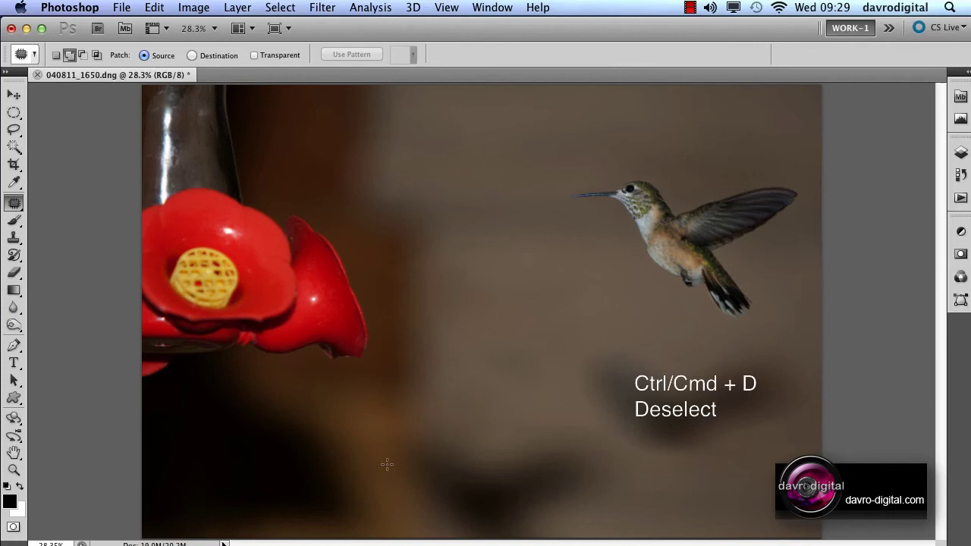
click(14, 164)
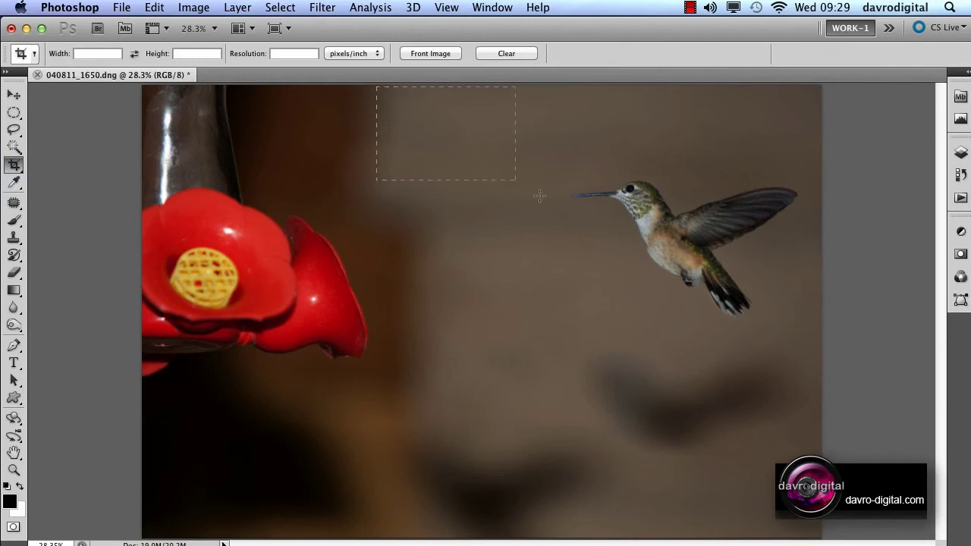
Crop to the right portion around the remaining bird, excluding the feeder.
drag(540, 196, 817, 430)
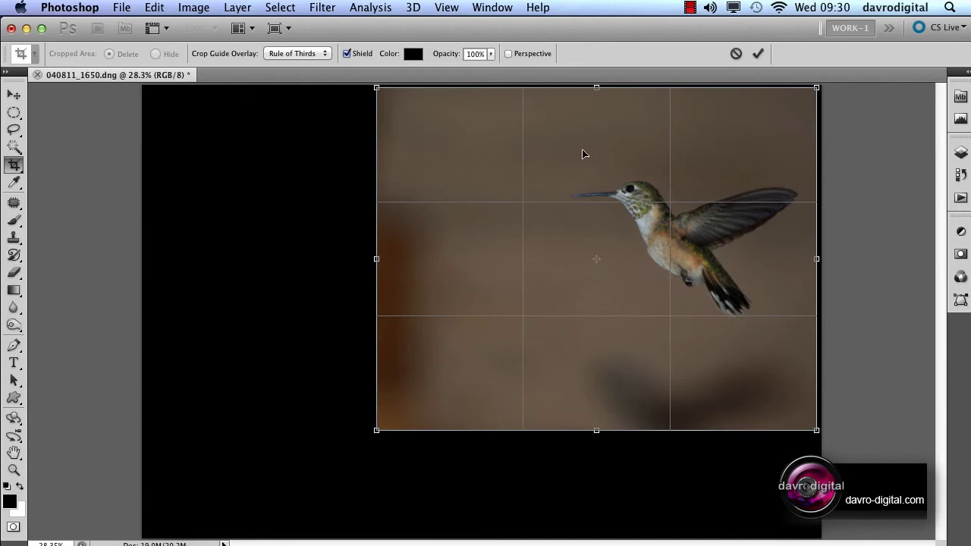
key(Return)
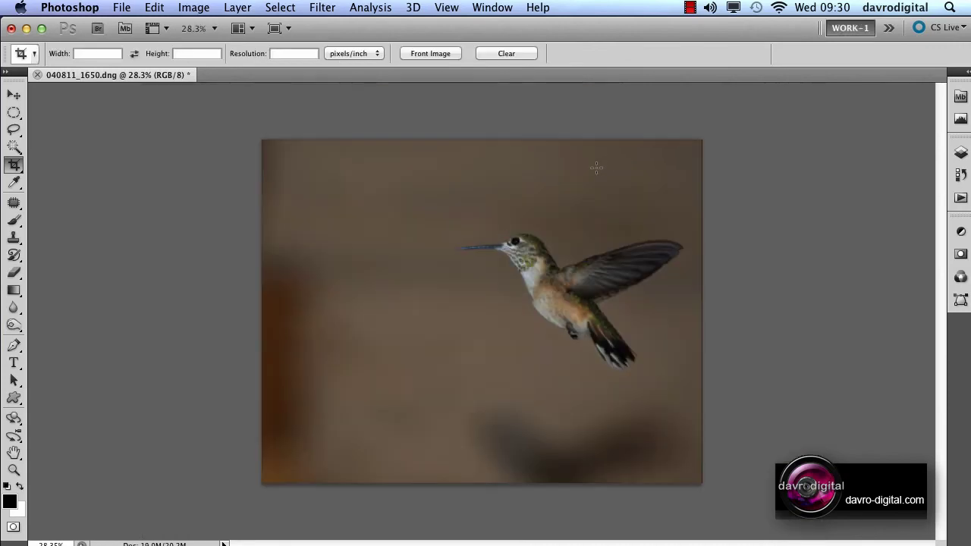
key(super+space)
click(544, 305)
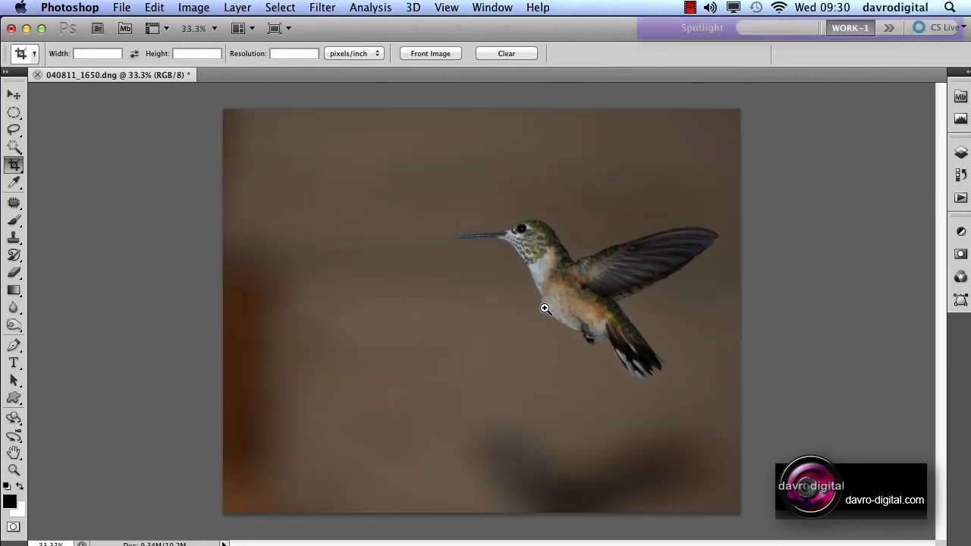
click(552, 306)
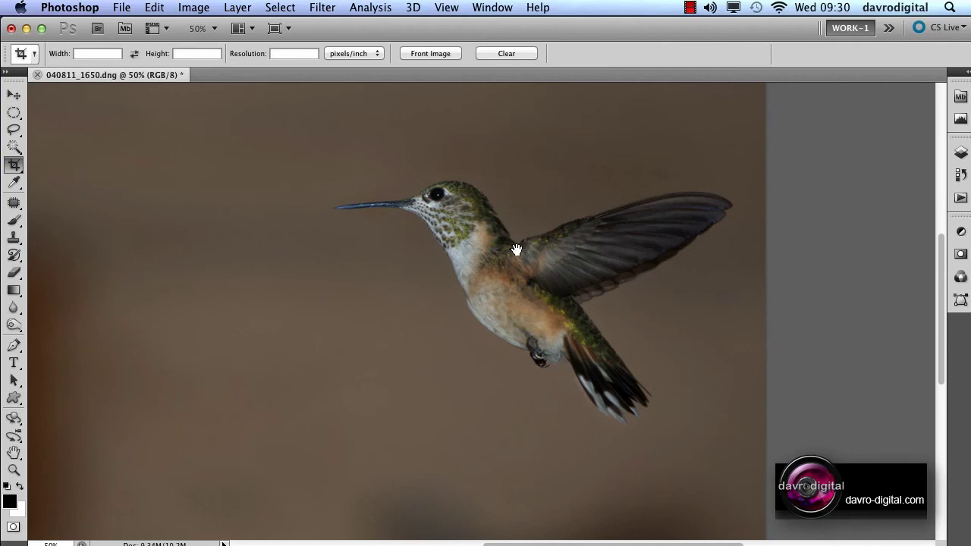
drag(494, 317, 613, 271)
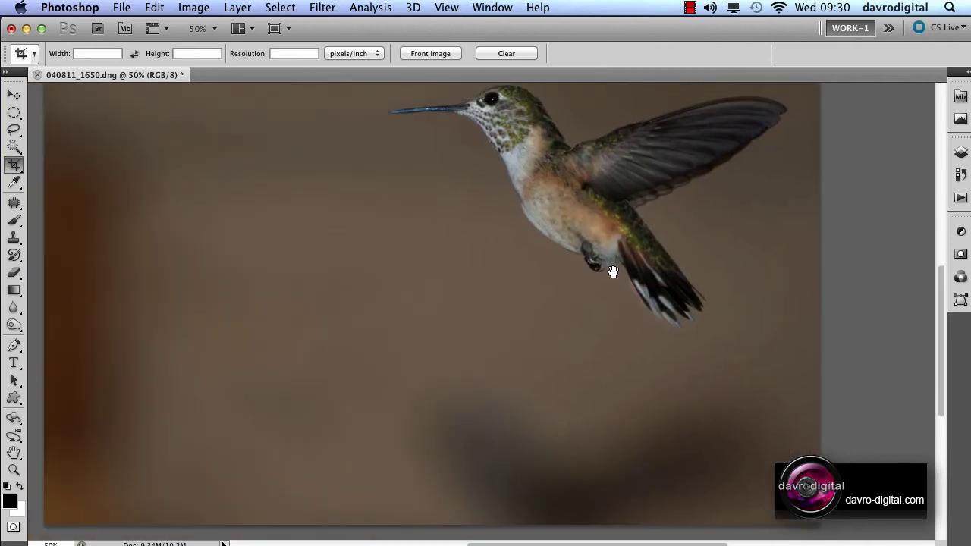
key(super+0)
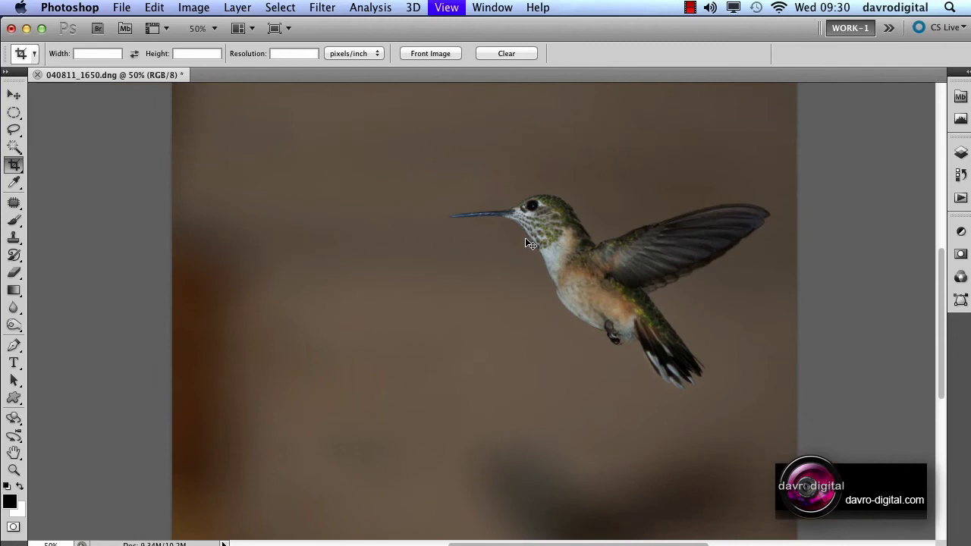